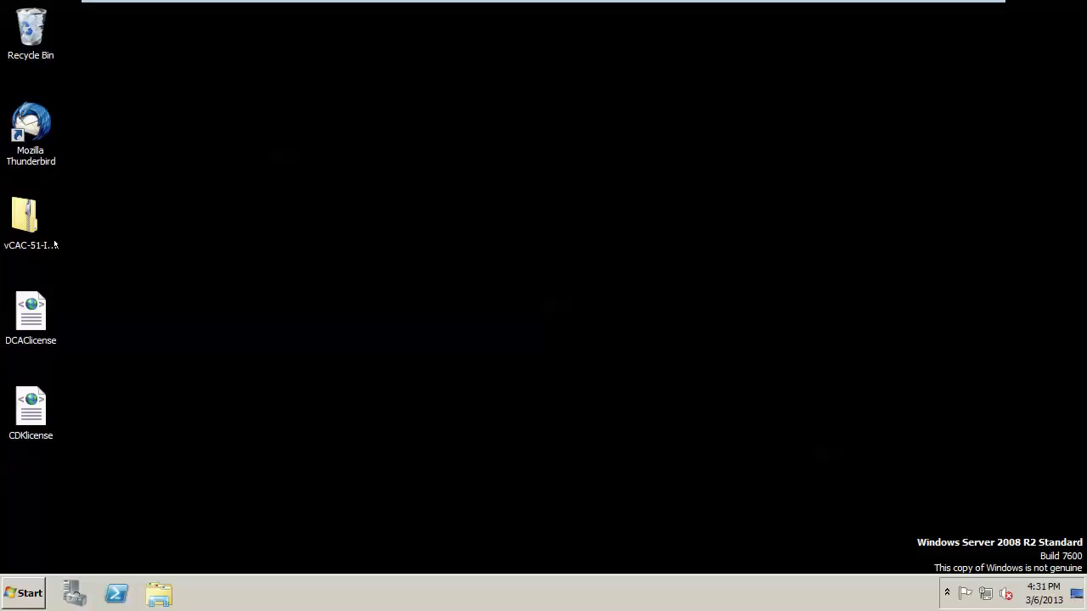
Copy DCAC-Manager-Setup from vCAC-51-Installation\Setups to the desktop and close the folder window.
{"action": "double_click", "coordinate": [23, 221]}
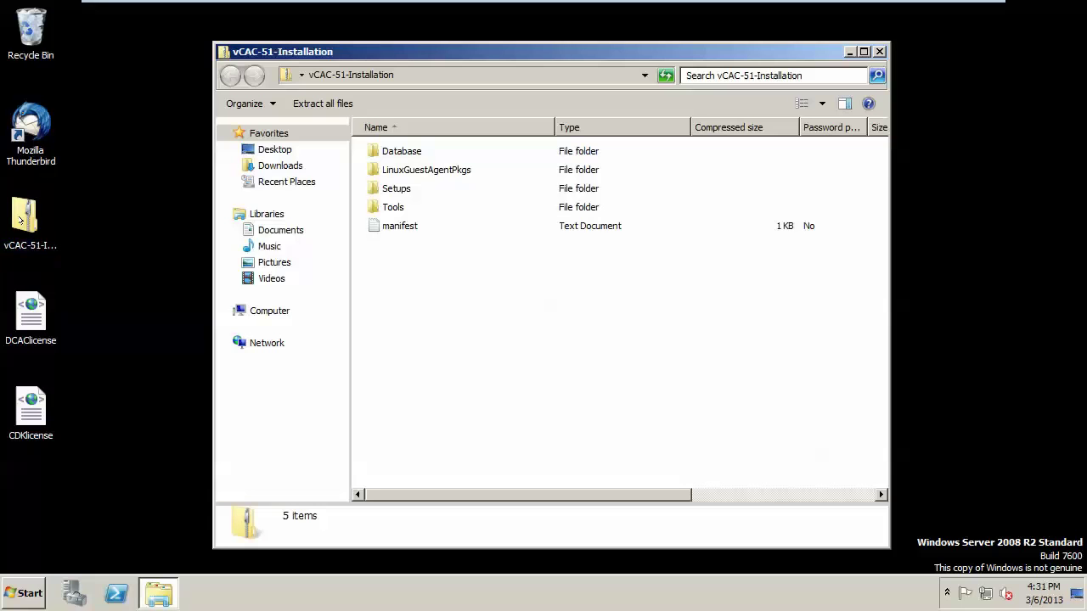
{"action": "double_click", "coordinate": [396, 189]}
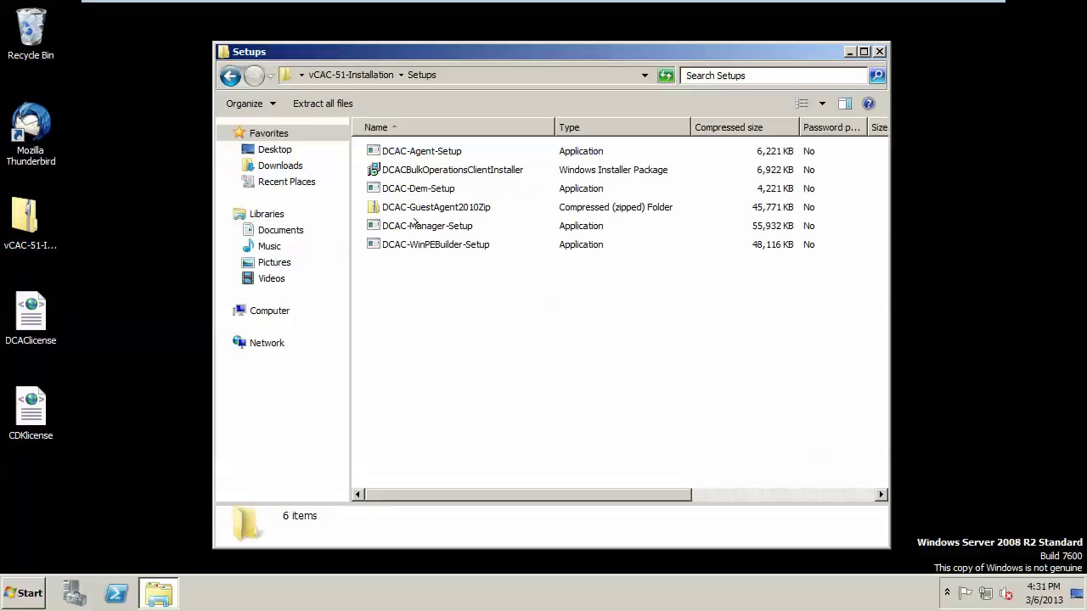
{"action": "left_click", "coordinate": [420, 226]}
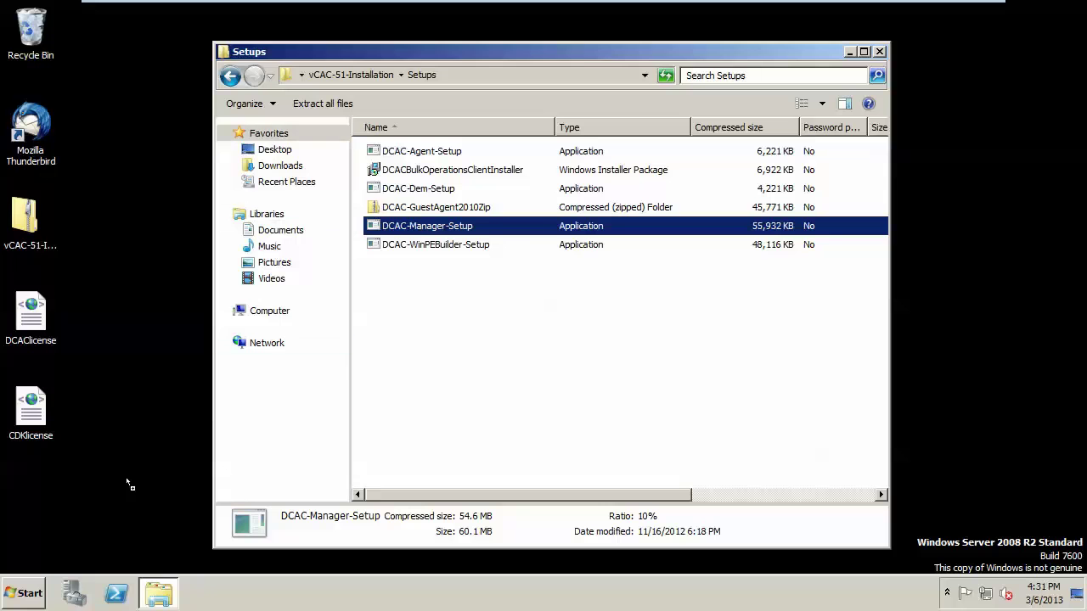
{"action": "left_click_drag", "start_coordinate": [129, 486], "coordinate": [89, 492]}
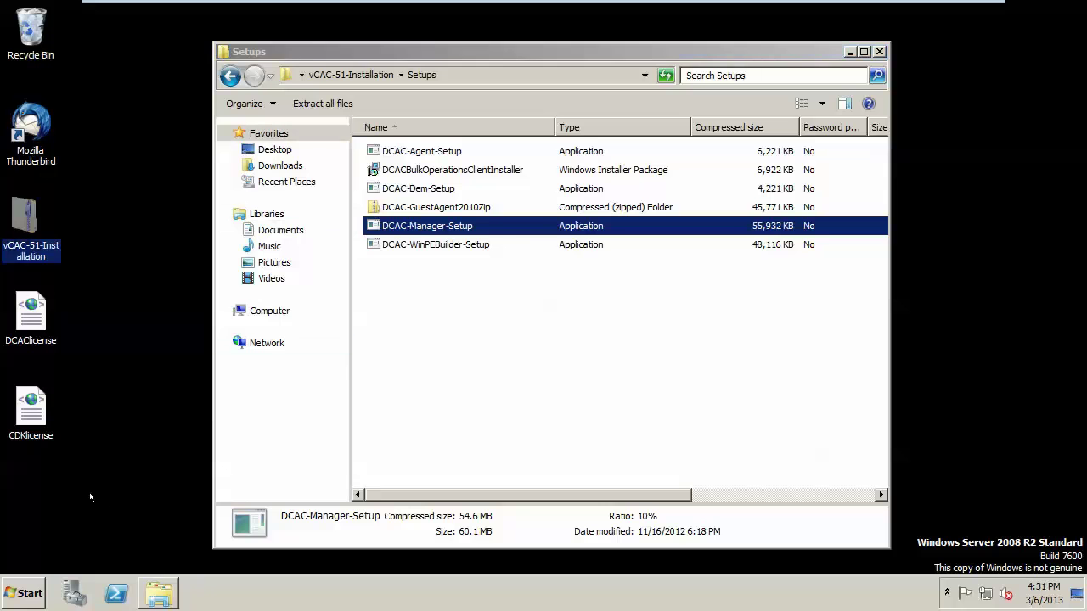
{"action": "left_click", "coordinate": [879, 51]}
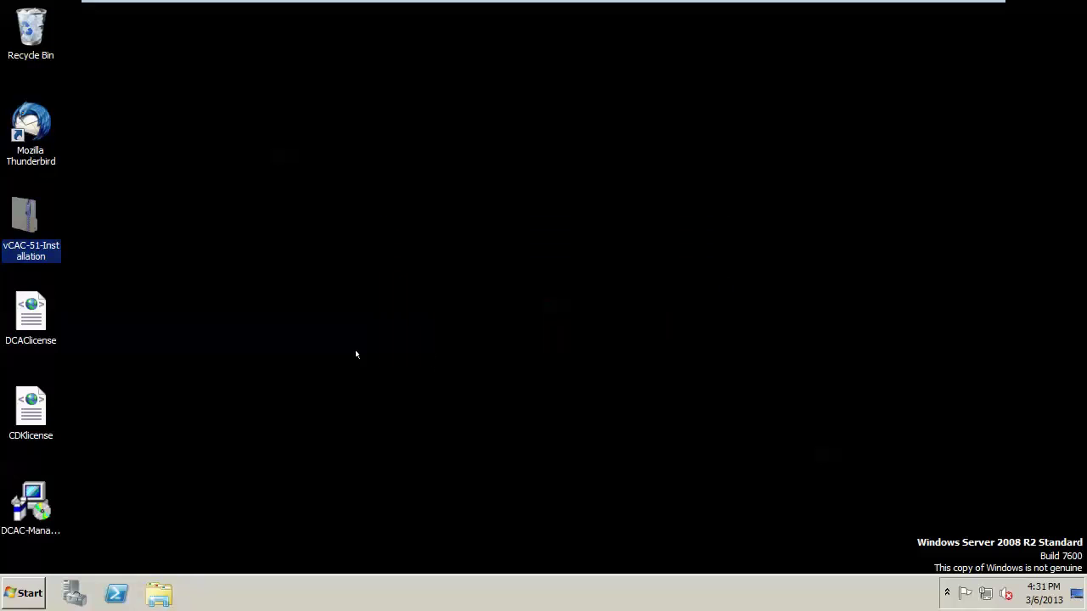
Run DCAC-Manager-Setup as administrator, pass the welcome page and accept the licence terms.
{"action": "right_click", "coordinate": [34, 509]}
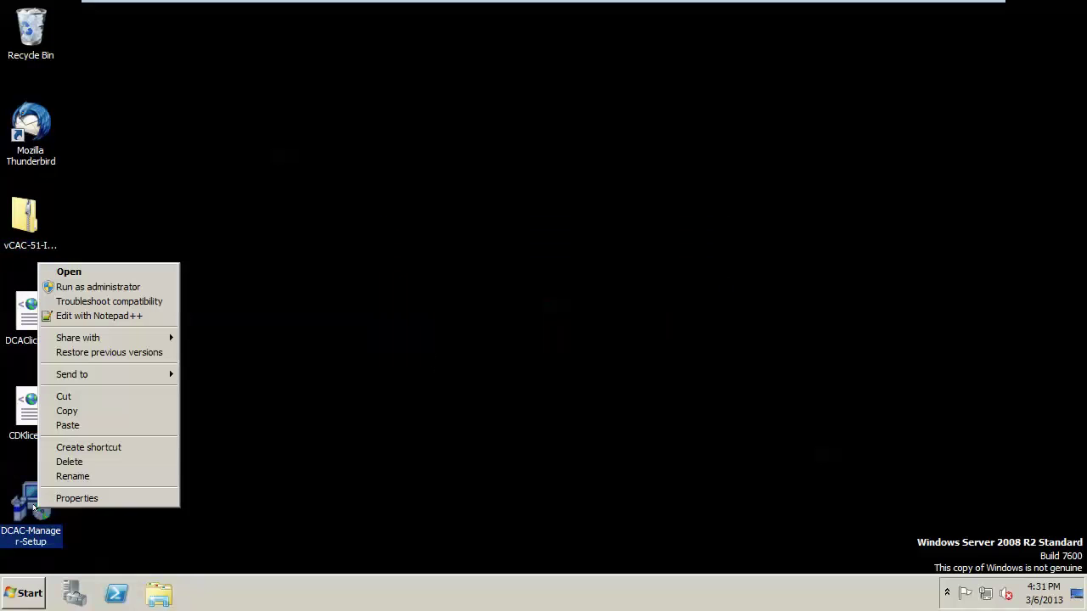
{"action": "left_click", "coordinate": [111, 287]}
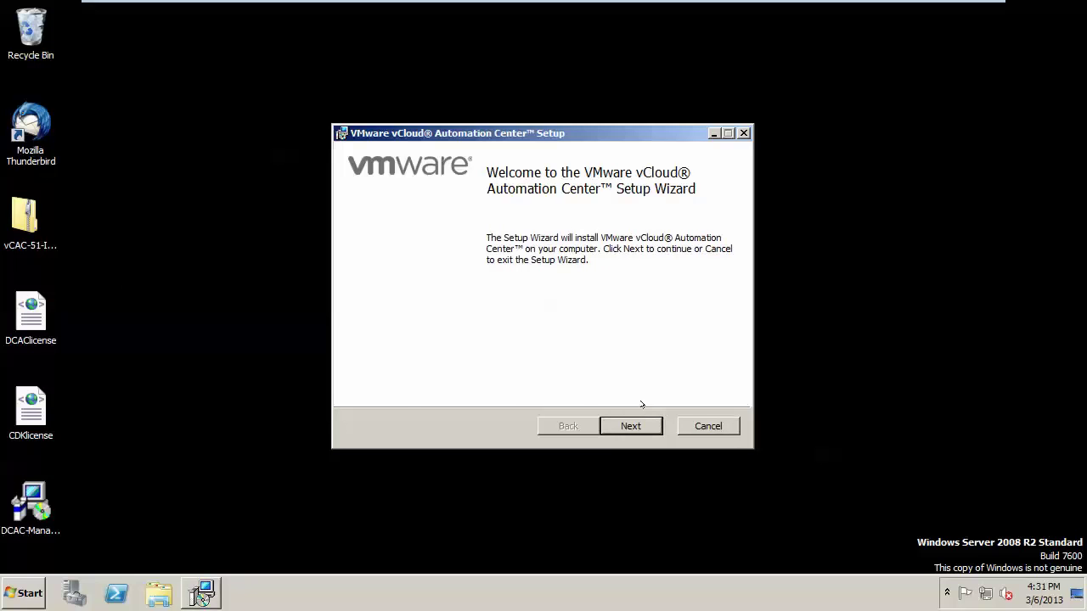
{"action": "left_click", "coordinate": [630, 425]}
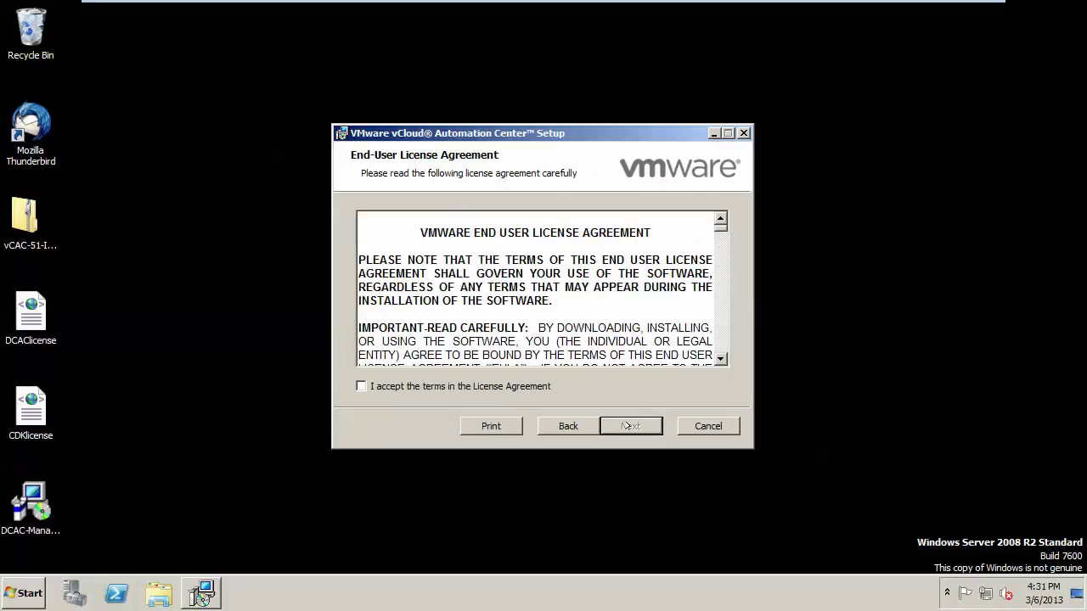
{"action": "left_click", "coordinate": [459, 386]}
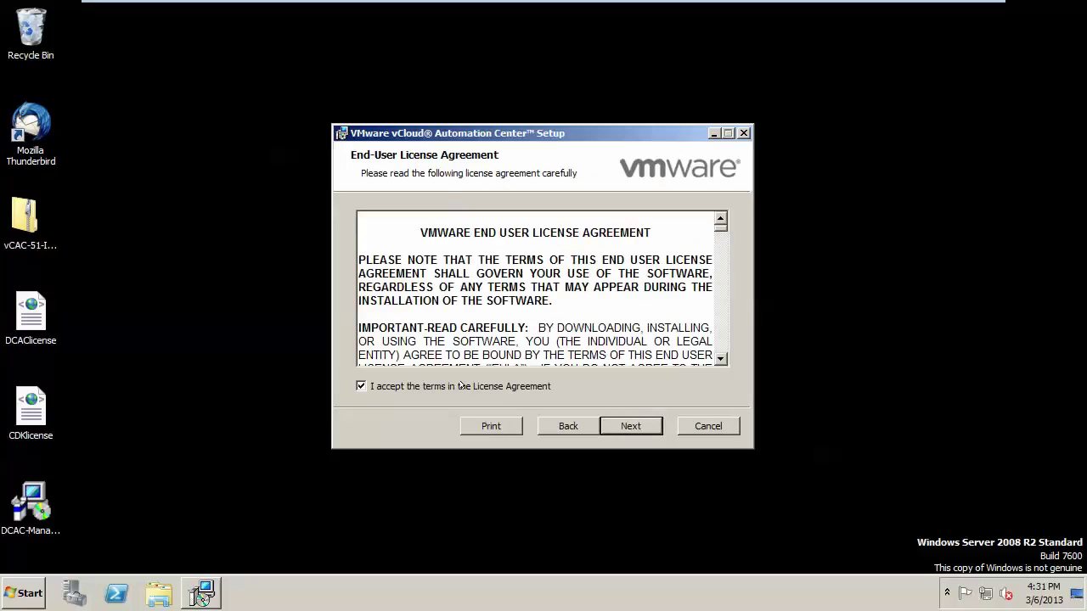
{"action": "left_click", "coordinate": [622, 425]}
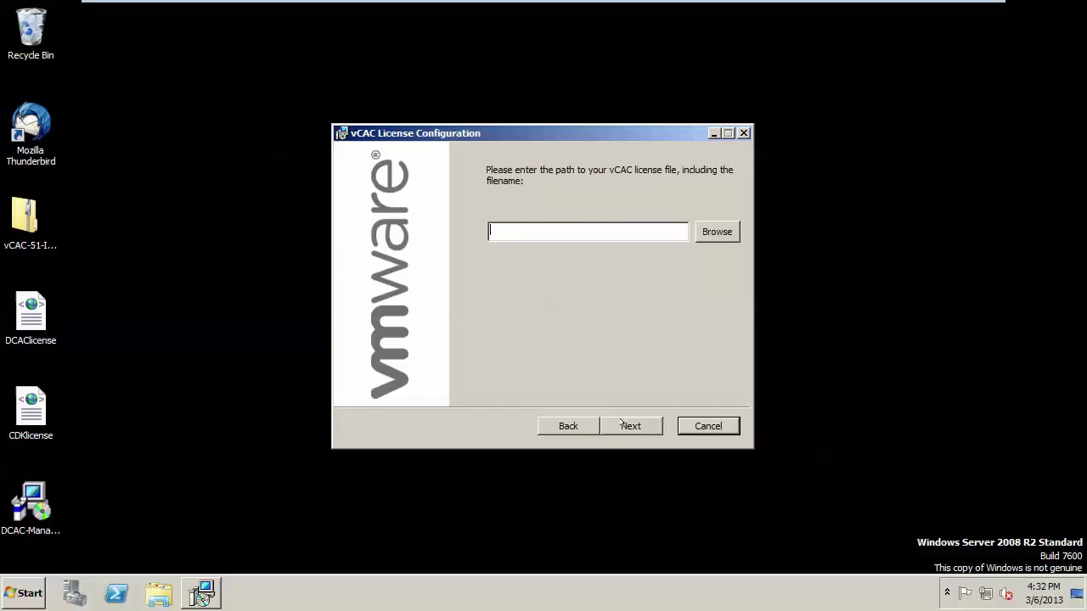
Set the licence file to DCAClicense on the Desktop and continue to Custom Setup.
{"action": "left_click", "coordinate": [708, 229]}
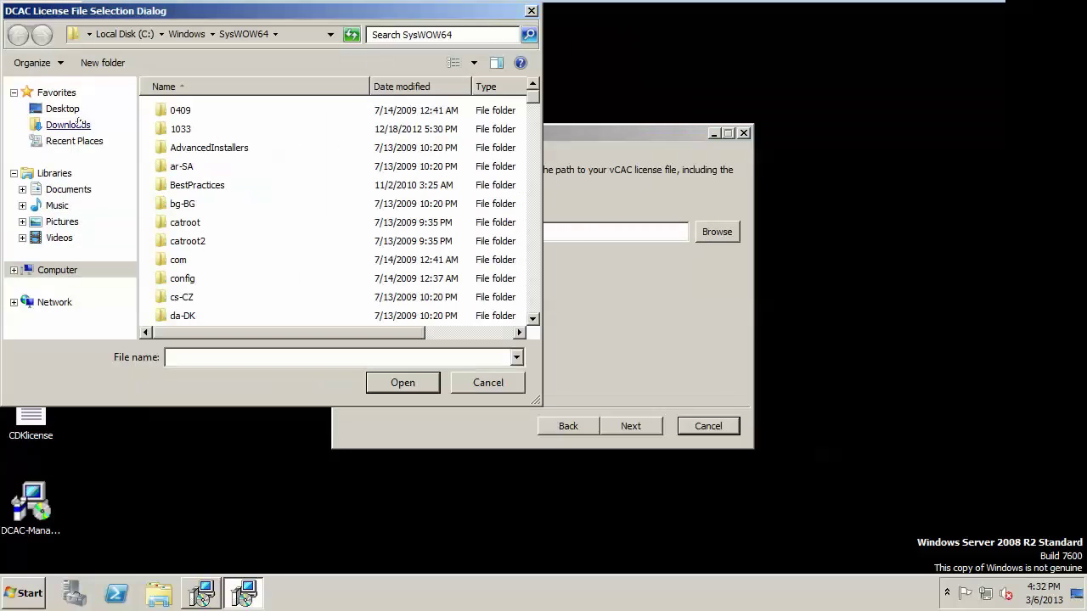
{"action": "left_click", "coordinate": [62, 108]}
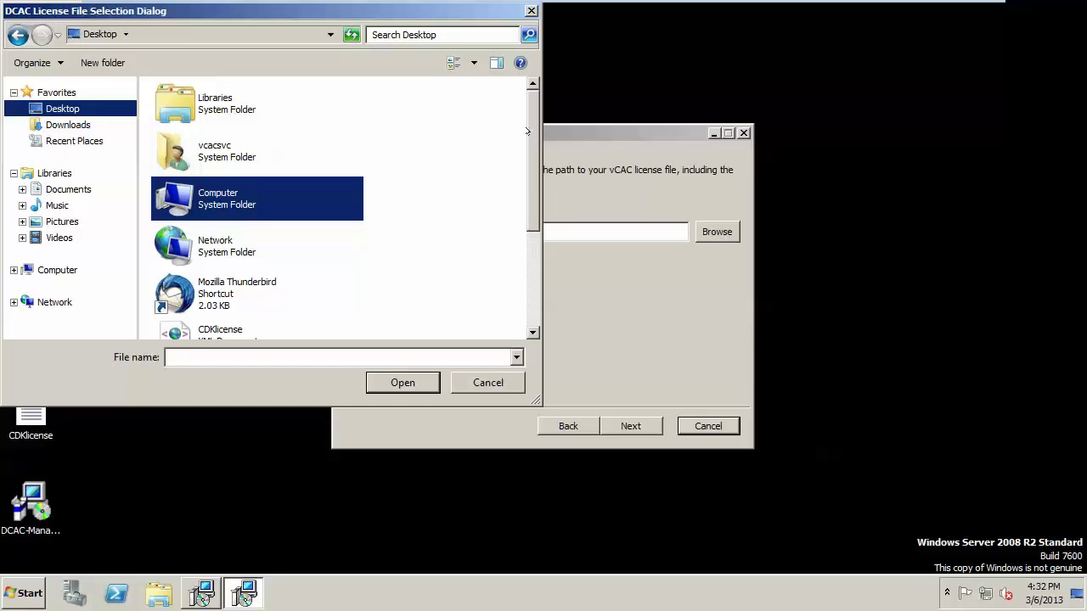
{"action": "left_click_drag", "start_coordinate": [528, 131], "coordinate": [531, 204]}
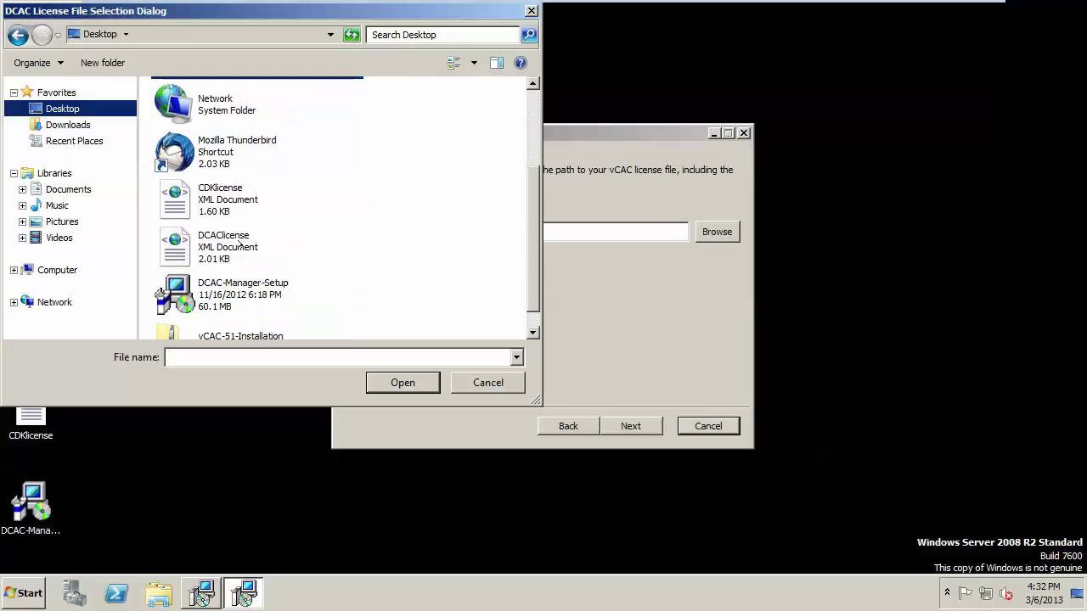
{"action": "left_click", "coordinate": [237, 244]}
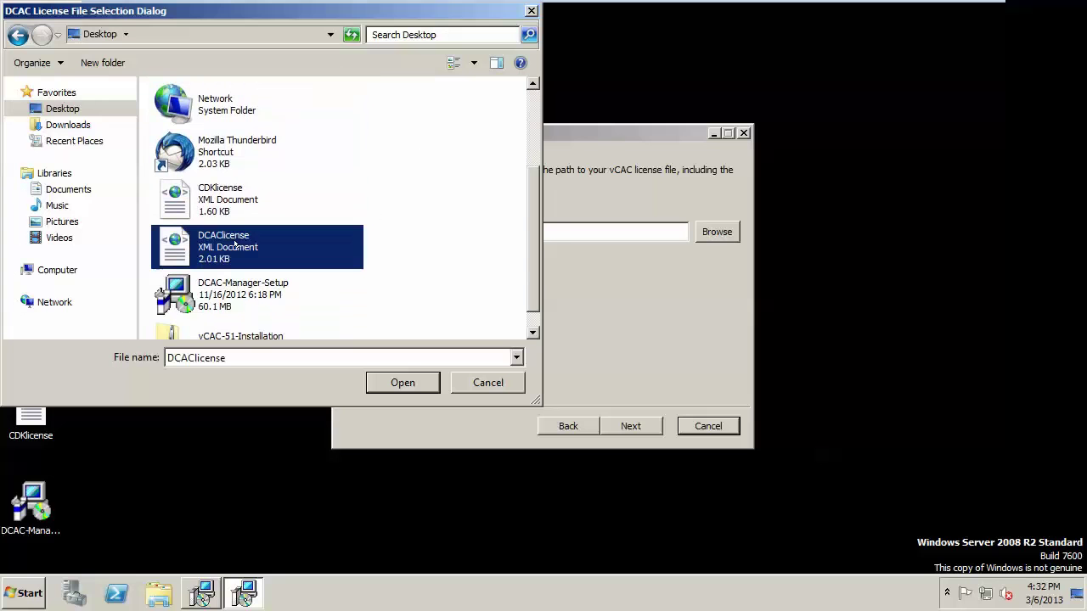
{"action": "left_click", "coordinate": [395, 381]}
{"action": "left_click", "coordinate": [642, 417]}
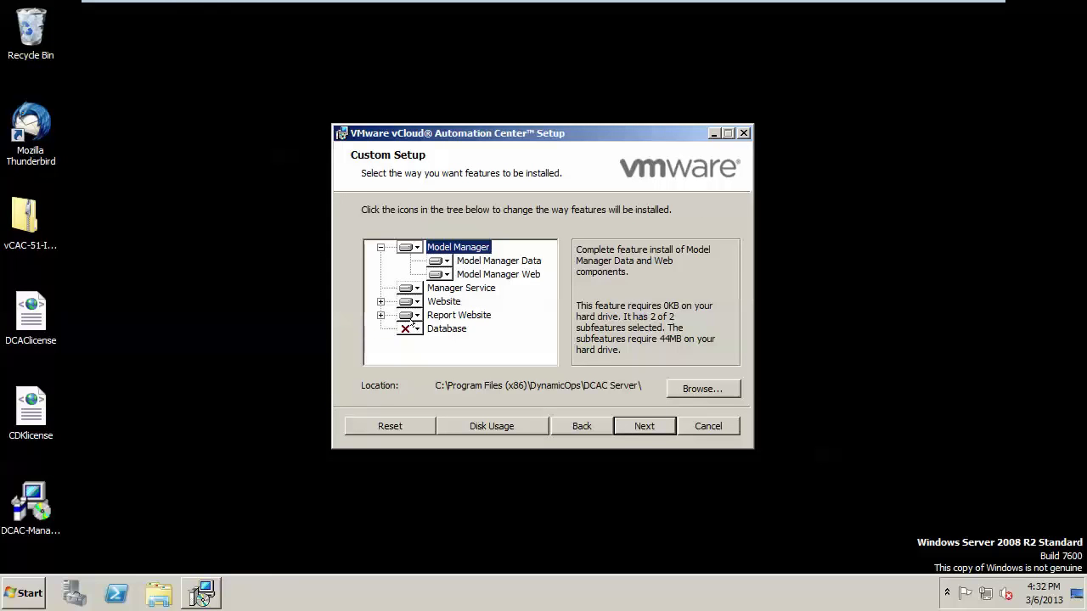
Set the Database feature to install on the local hard drive.
{"action": "left_click", "coordinate": [412, 328]}
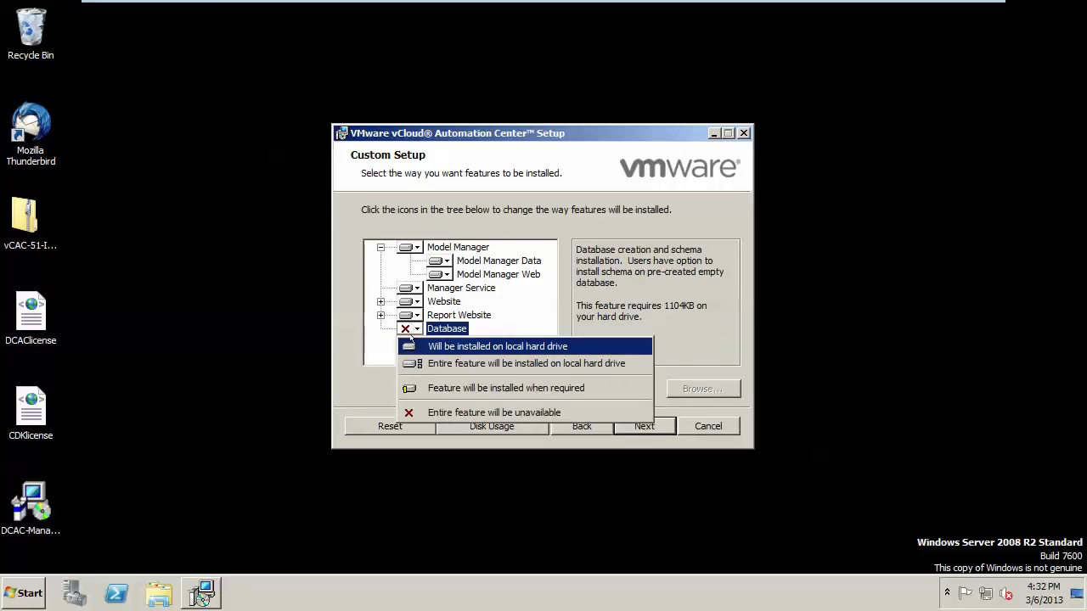
{"action": "left_click", "coordinate": [413, 341]}
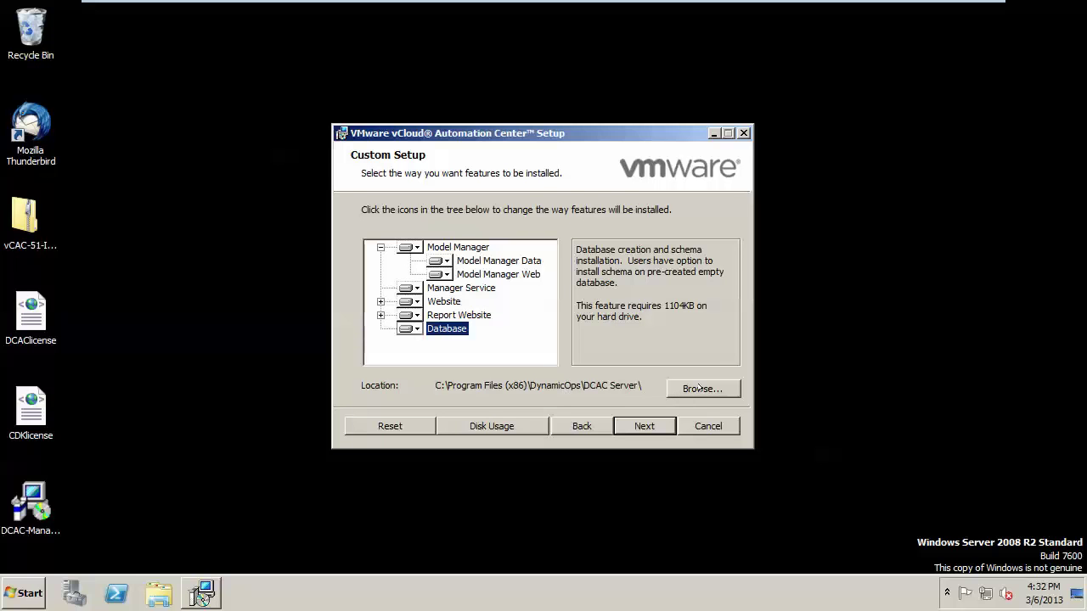
{"action": "left_click", "coordinate": [638, 425]}
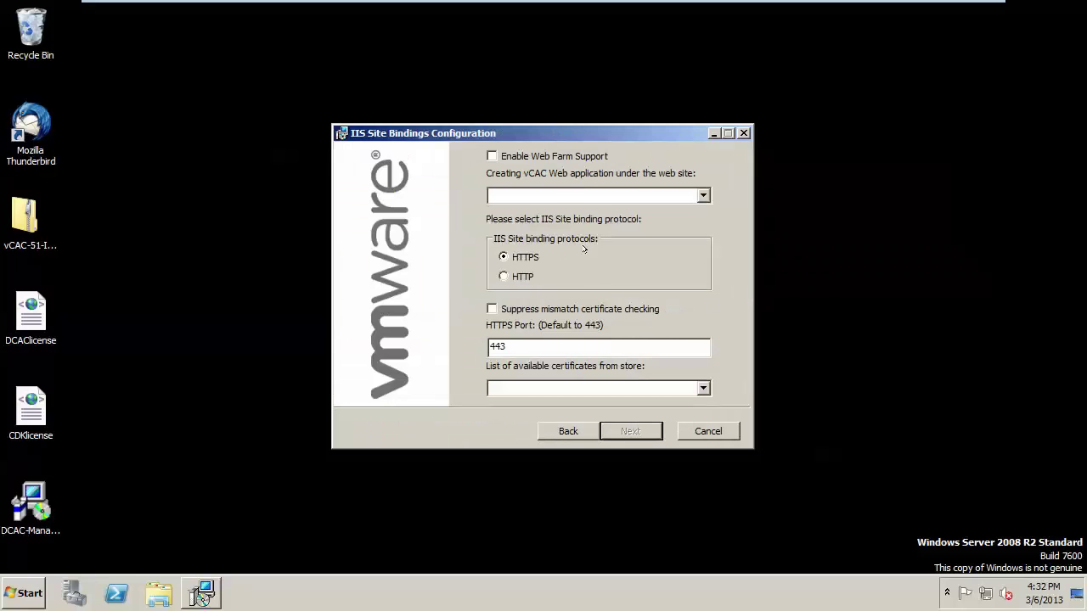
Bind the web application to Default Web Site using HTTP.
{"action": "left_click", "coordinate": [558, 197]}
{"action": "left_click", "coordinate": [545, 211]}
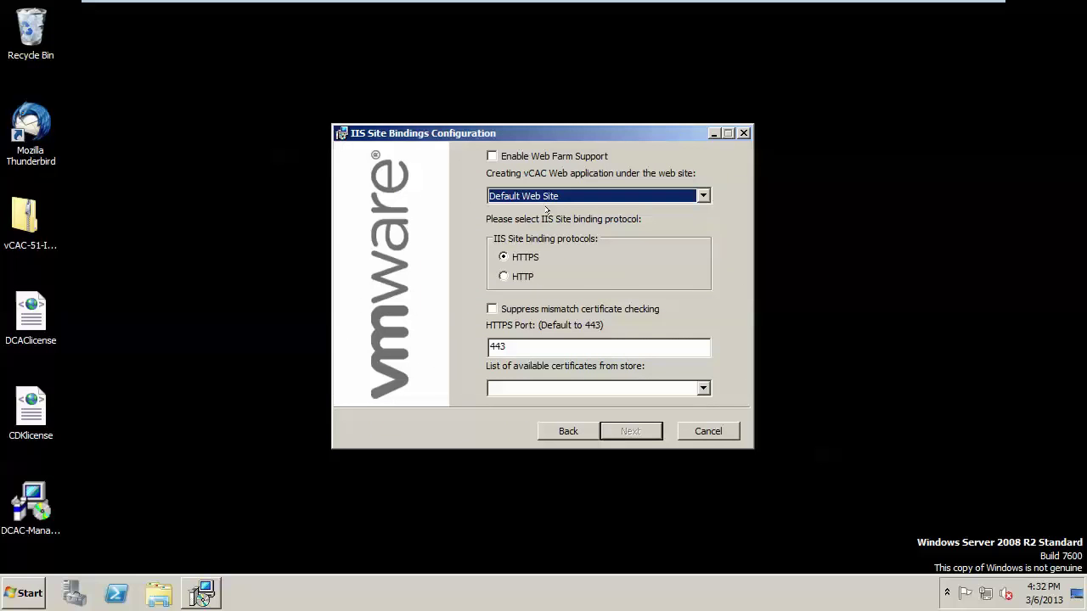
{"action": "left_click", "coordinate": [504, 276]}
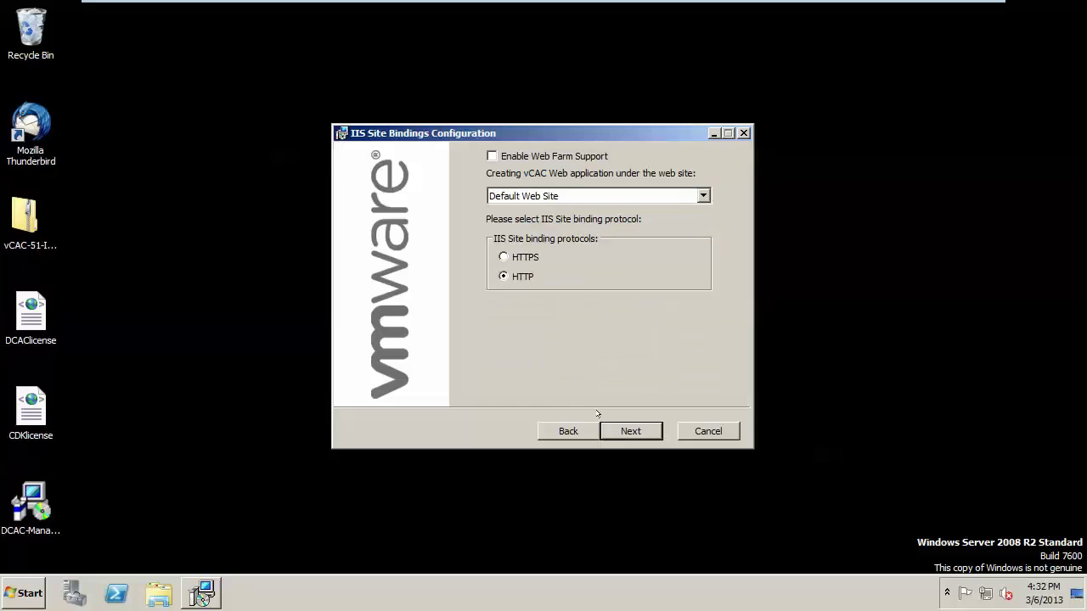
{"action": "left_click", "coordinate": [630, 431]}
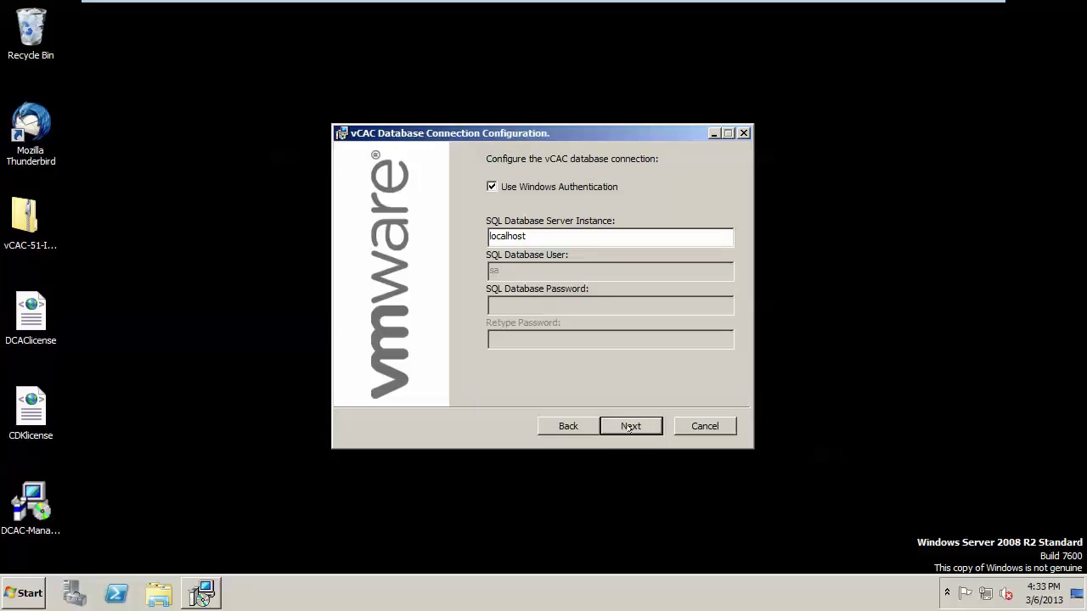
Keep localhost as the SQL Server instance.
{"action": "type", "text": "_"}
{"action": "left_click_drag", "start_coordinate": [527, 236], "coordinate": [478, 237]}
{"action": "left_click", "coordinate": [639, 425]}
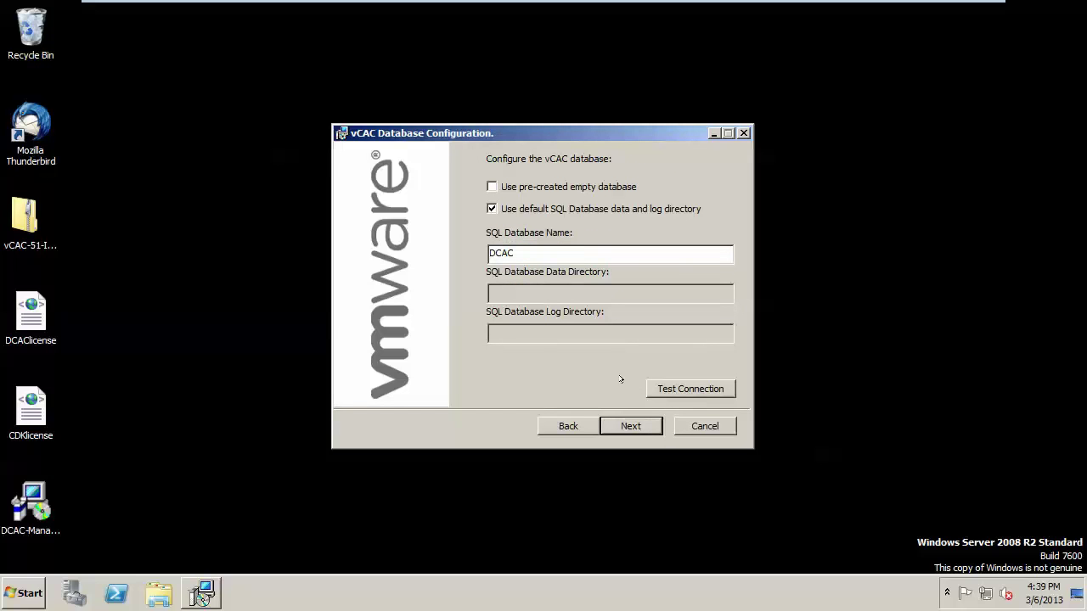
Keep DCAC as the database name and confirm the SQL connection test succeeds.
{"action": "left_click_drag", "start_coordinate": [522, 252], "coordinate": [467, 249]}
{"action": "left_click", "coordinate": [706, 389]}
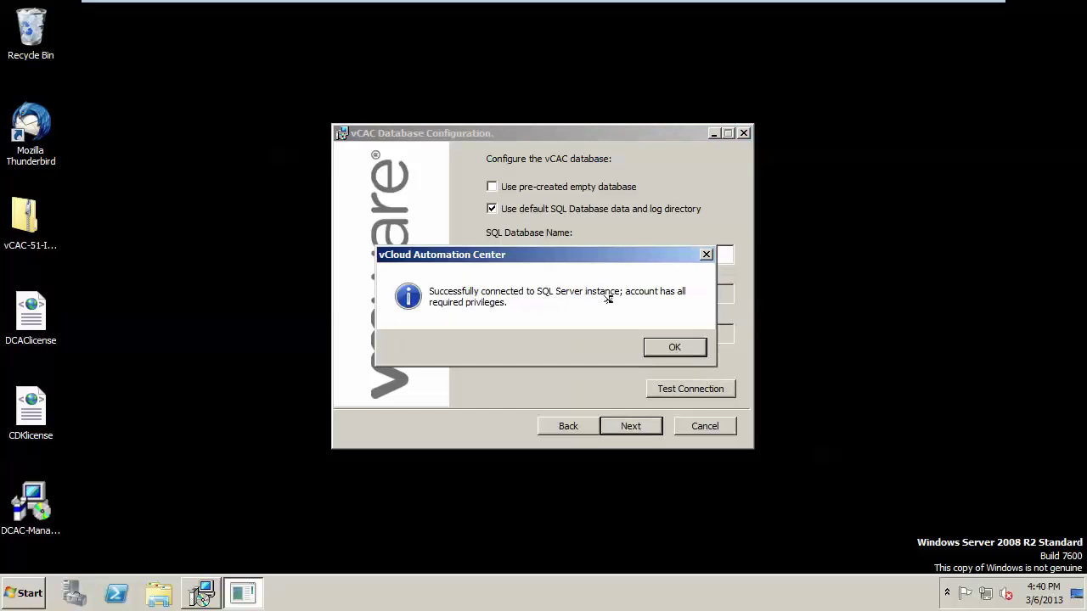
{"action": "left_click", "coordinate": [661, 345]}
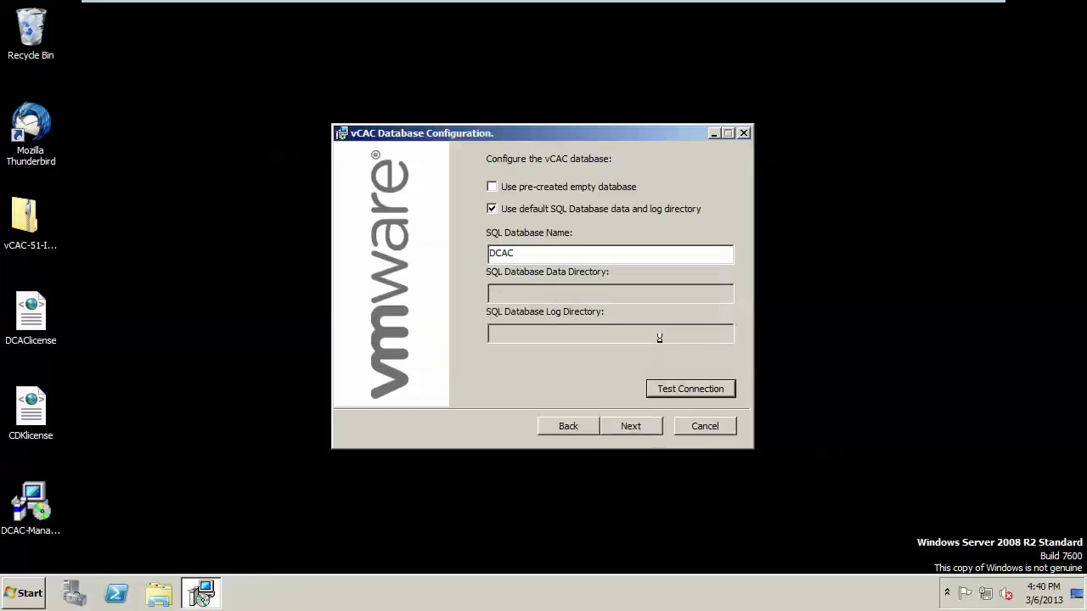
{"action": "left_click", "coordinate": [628, 425]}
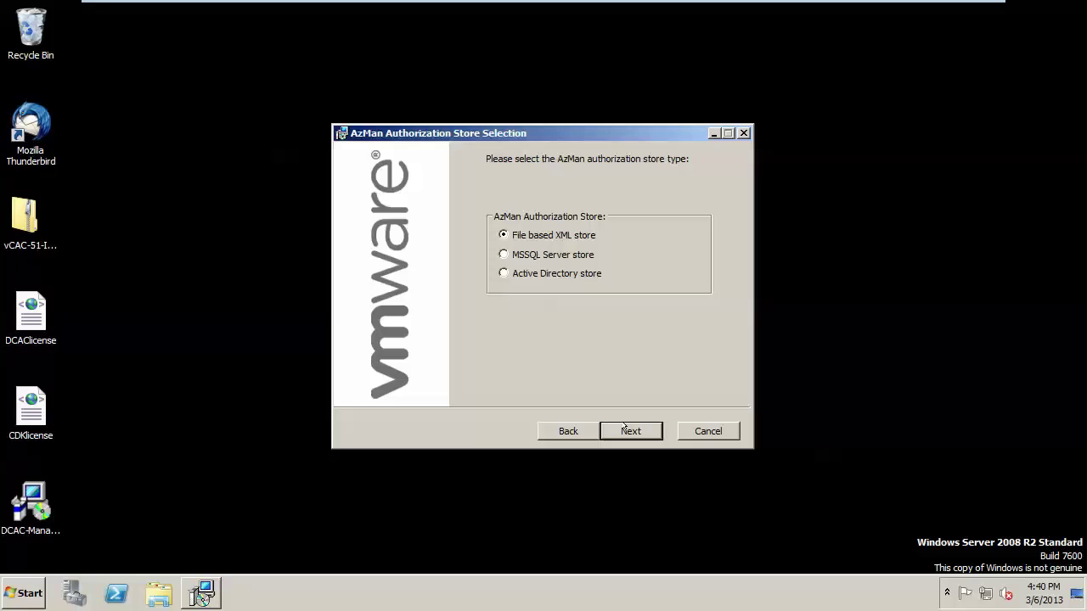
Keep the file-based XML AzMan store and leave Use Anonymous SMTP enabled.
{"action": "left_click", "coordinate": [627, 427]}
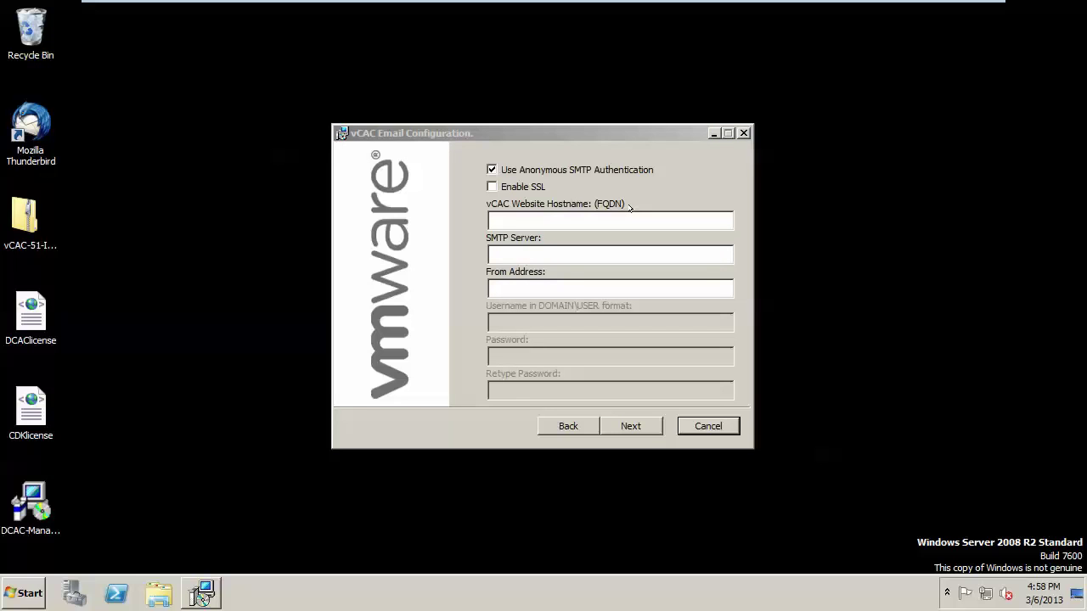
{"action": "left_click", "coordinate": [491, 169]}
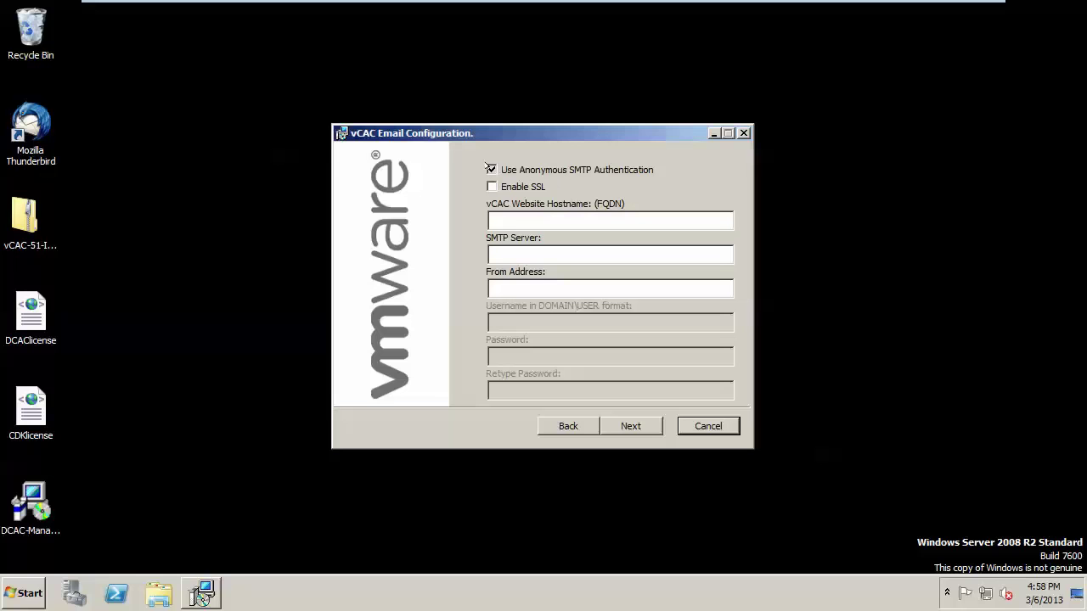
{"action": "left_click", "coordinate": [515, 319]}
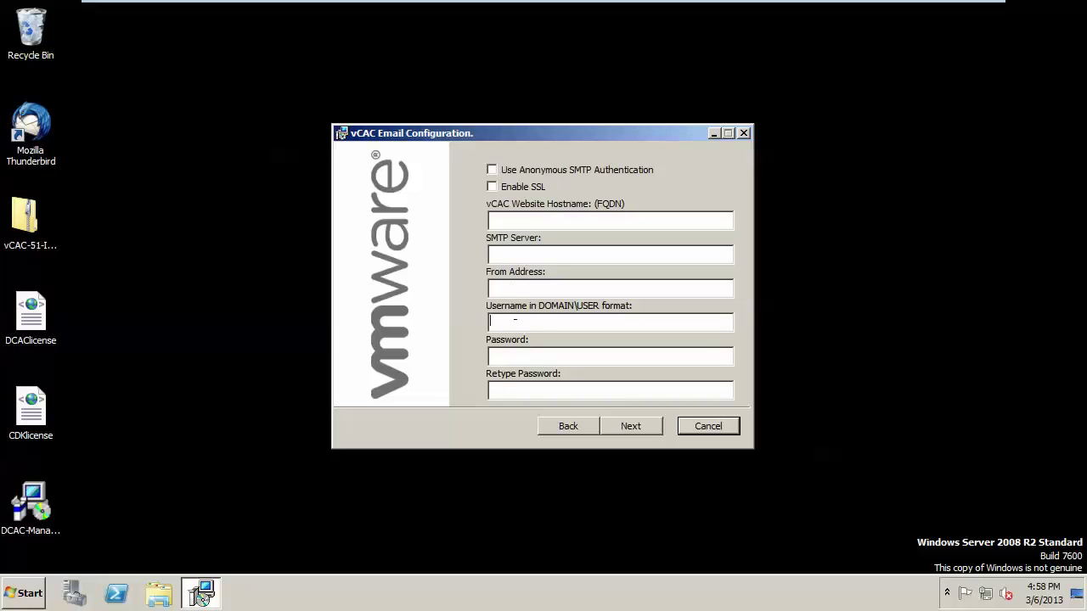
{"action": "left_click", "coordinate": [514, 354]}
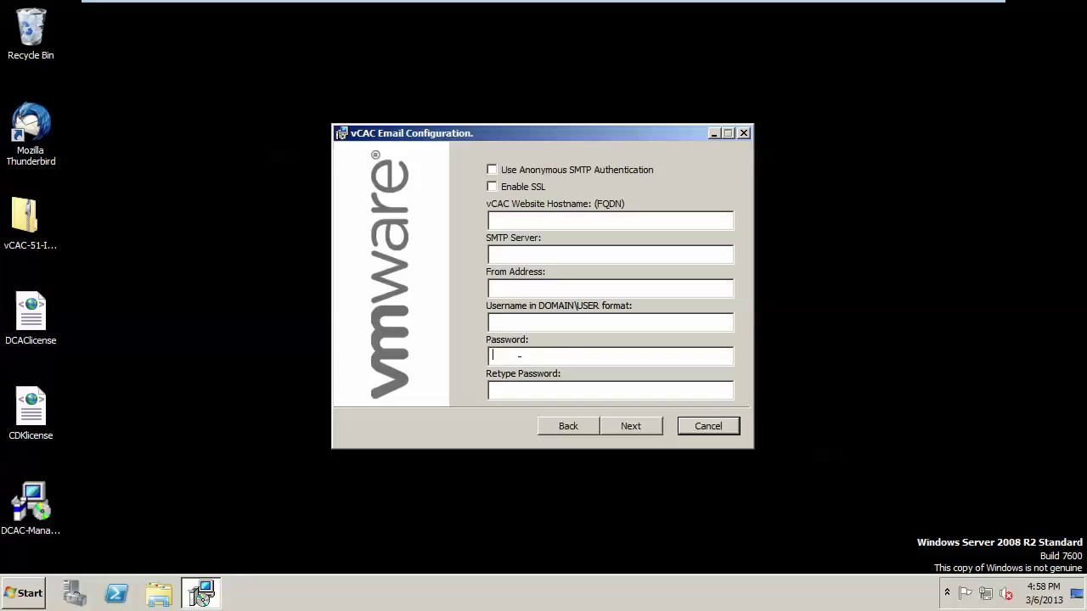
{"action": "left_click", "coordinate": [492, 170]}
{"action": "left_click", "coordinate": [491, 169]}
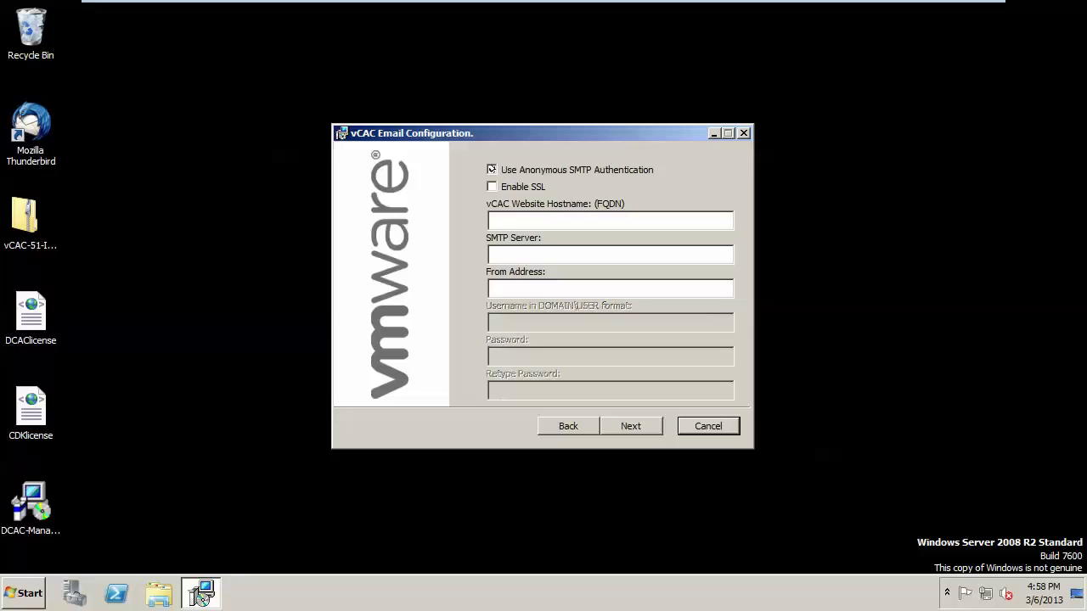
Set hostname vCACApp.cloud.com, SMTP server smtp.cloud.com and the no-reply sender address.
{"action": "left_click", "coordinate": [503, 219]}
{"action": "type", "text": "vCACApp.cloud.com"}
{"action": "left_click", "coordinate": [490, 254]}
{"action": "type", "text": "smtp.c"}
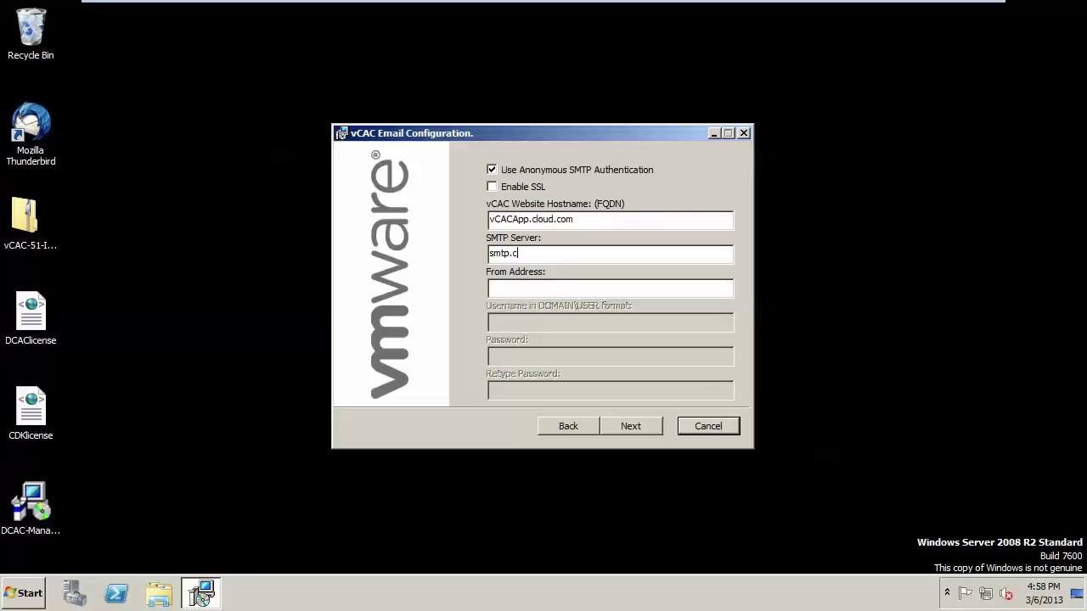
{"action": "type", "text": "loud.com"}
{"action": "left_click", "coordinate": [490, 287]}
{"action": "left_click", "coordinate": [631, 424]}
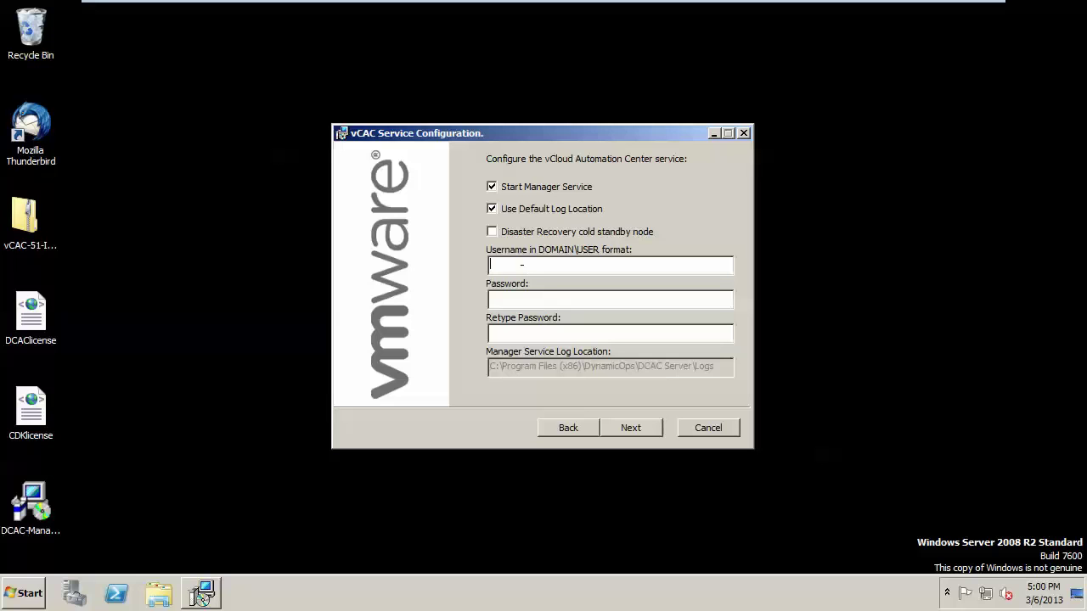
Enter the domain service account name and its password for the Manager service.
{"action": "key", "text": "Tab"}
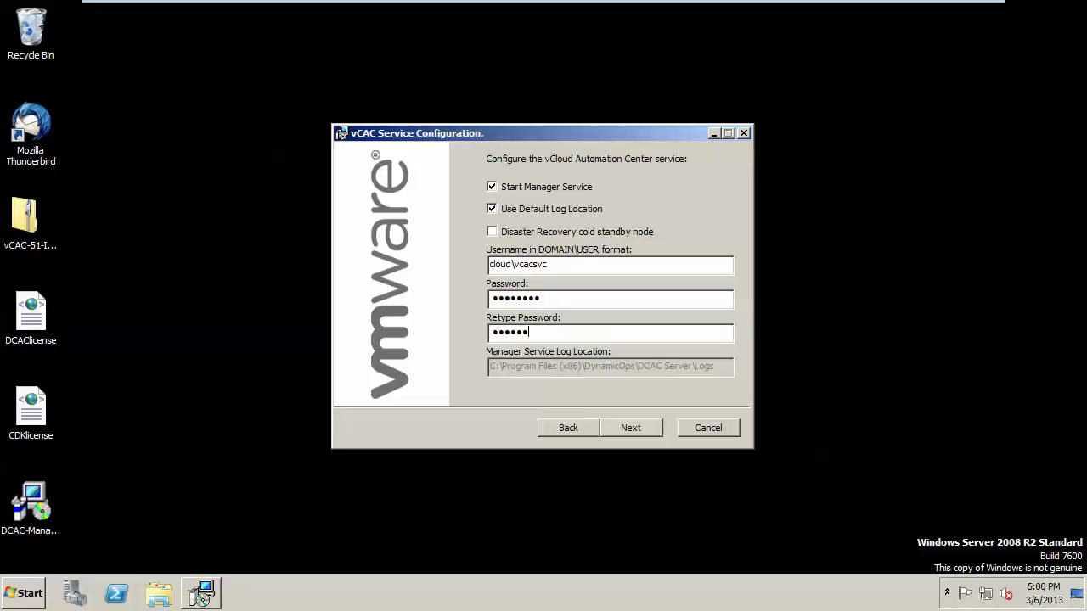
{"action": "left_click", "coordinate": [630, 427]}
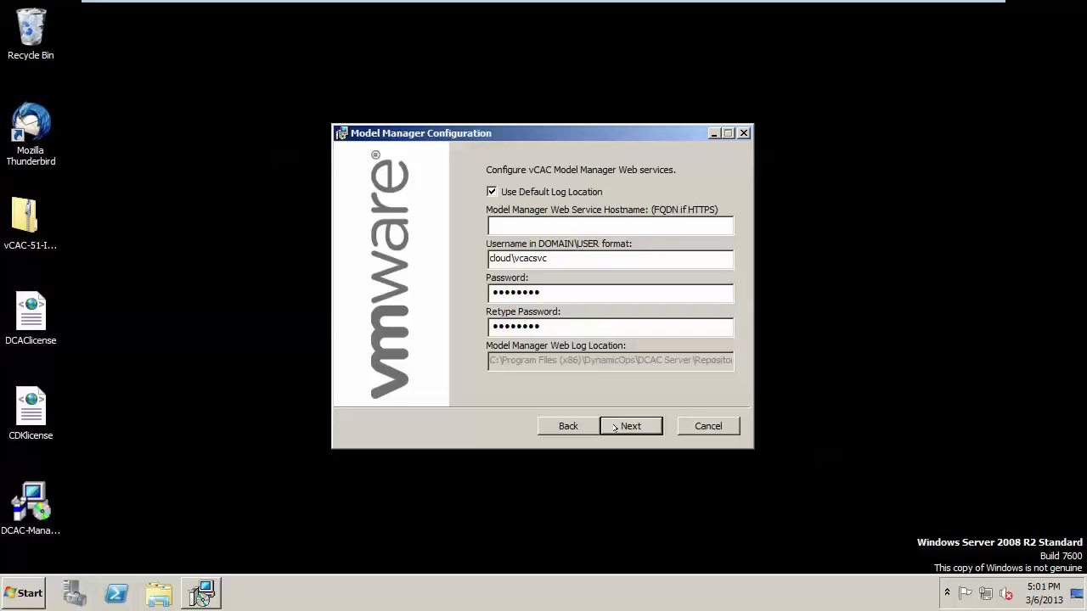
Enter vCACApp.cloud.com as the Model Manager Web Service hostname.
{"action": "left_click", "coordinate": [508, 226]}
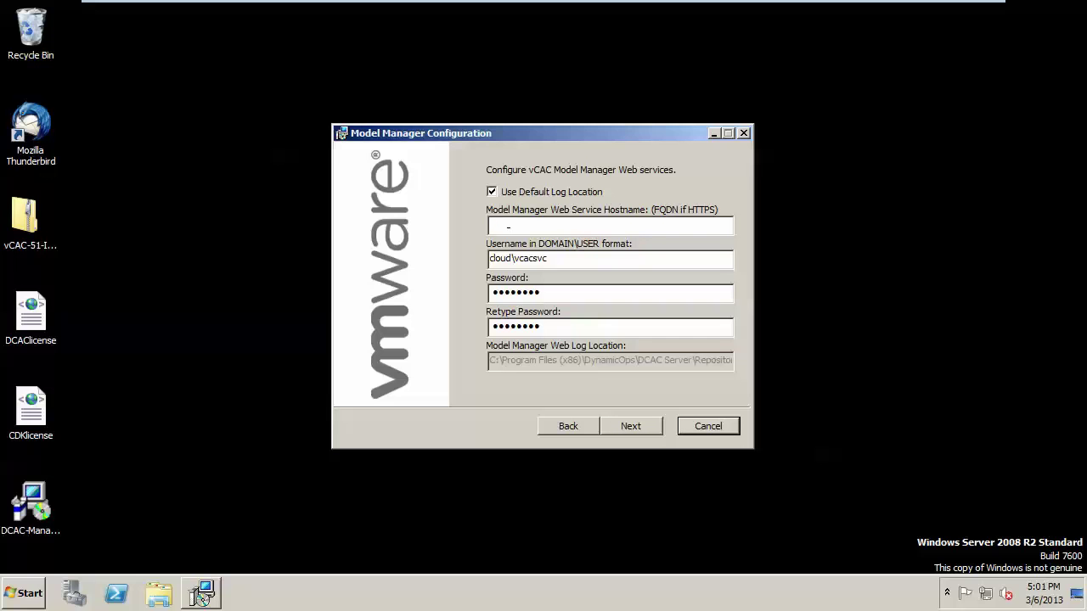
{"action": "type", "text": "vCACApp.cloud.com"}
{"action": "left_click", "coordinate": [630, 426]}
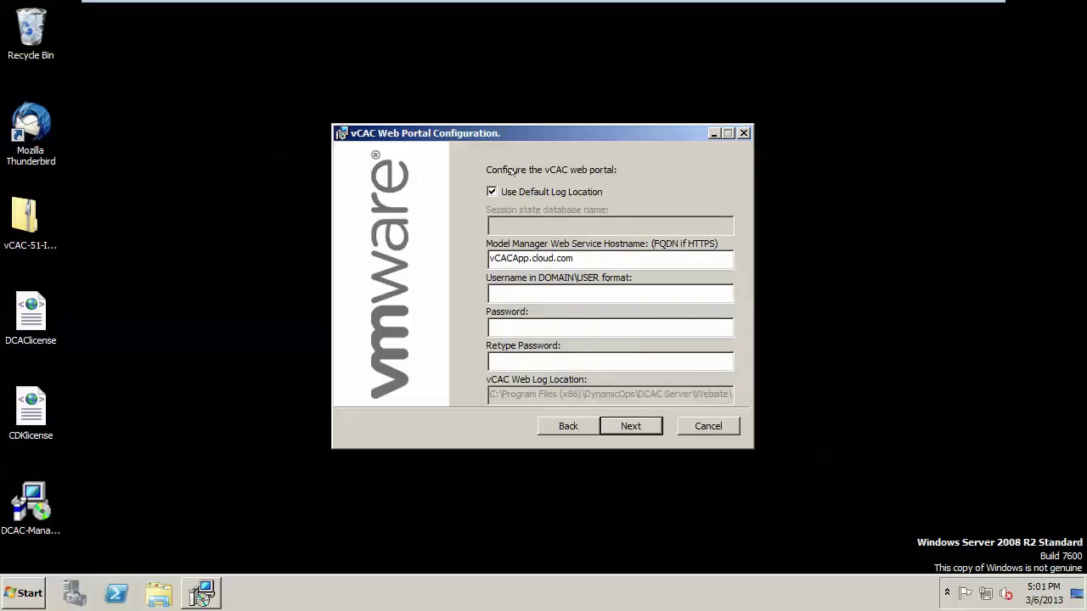
Enter the domain service account username and password for the web portal.
{"action": "left_click", "coordinate": [516, 291]}
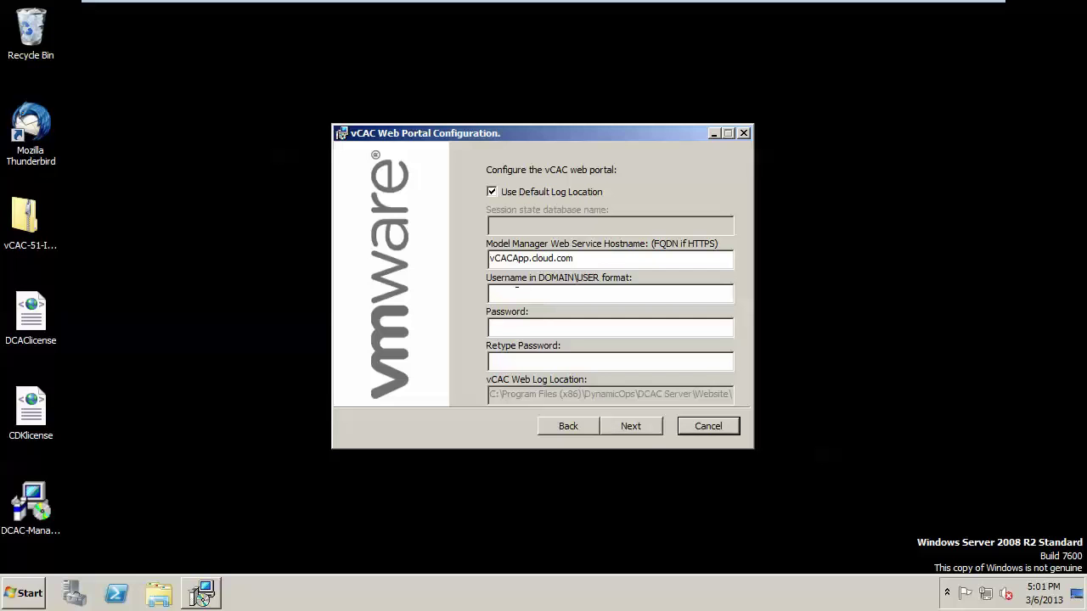
{"action": "key", "text": "Tab"}
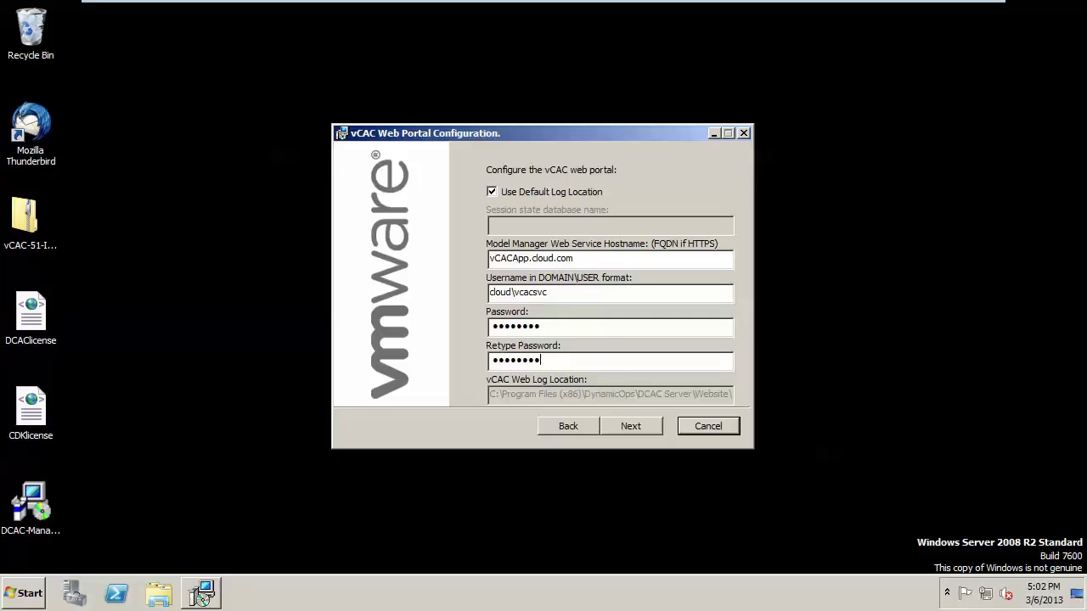
{"action": "left_click", "coordinate": [623, 422]}
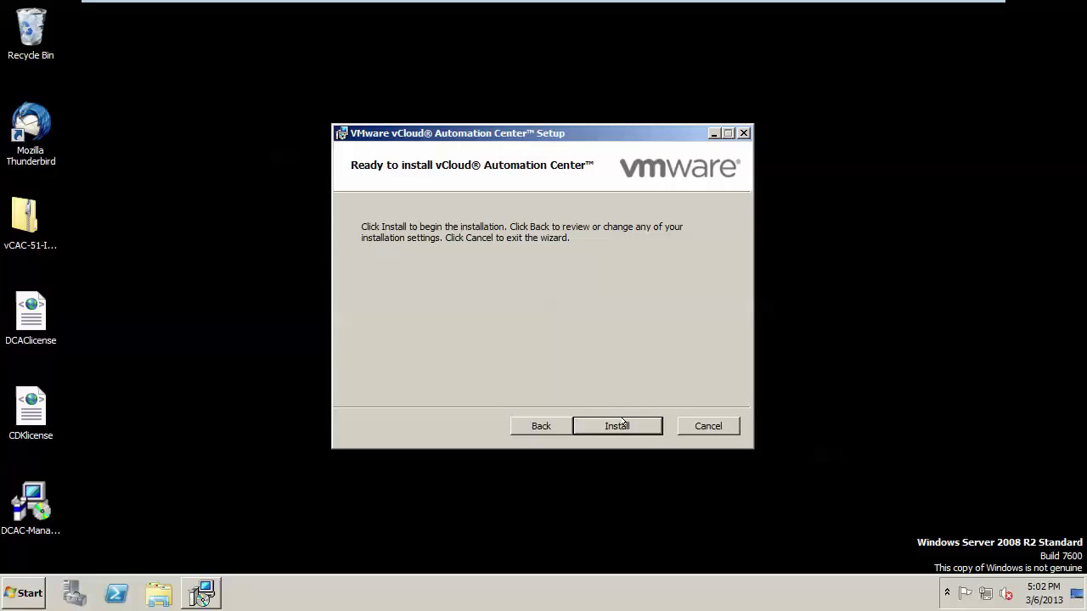
Install vCloud Automation Center and click Finish on the Completed page.
{"action": "left_click", "coordinate": [622, 422]}
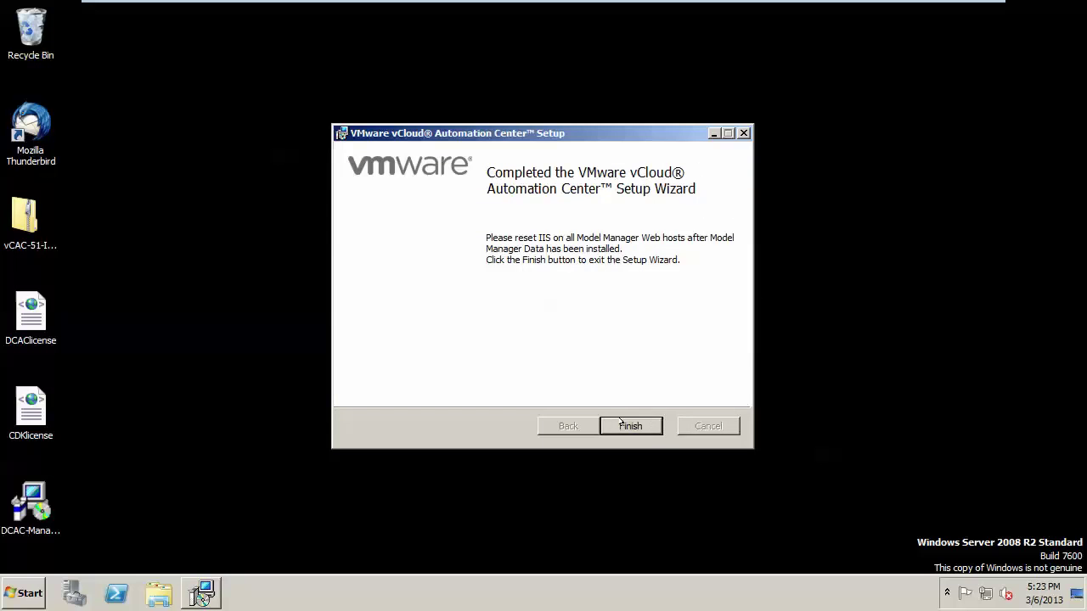
{"action": "left_click", "coordinate": [621, 424]}
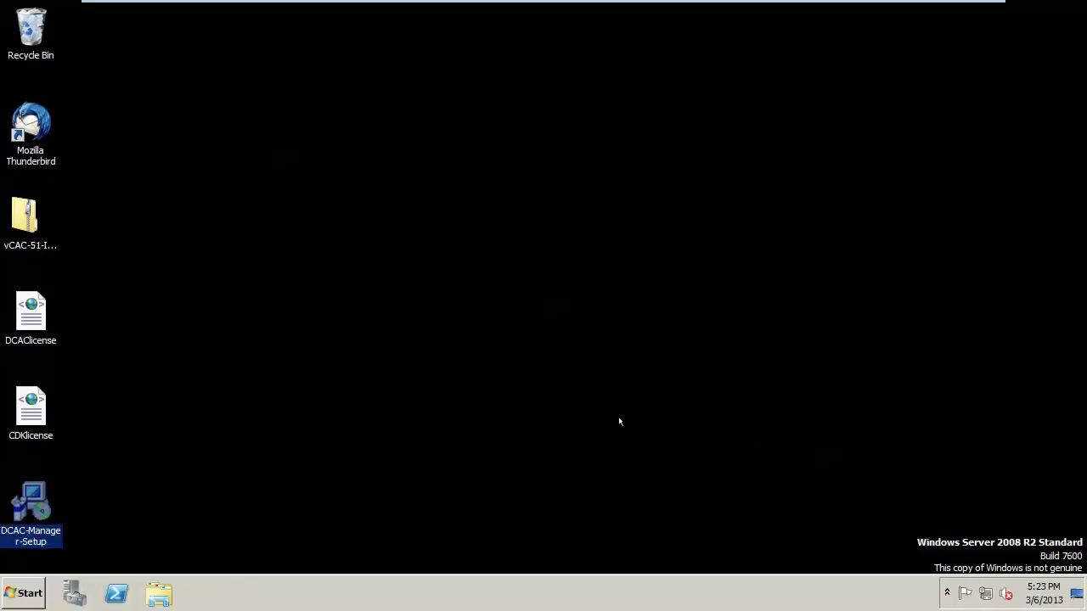